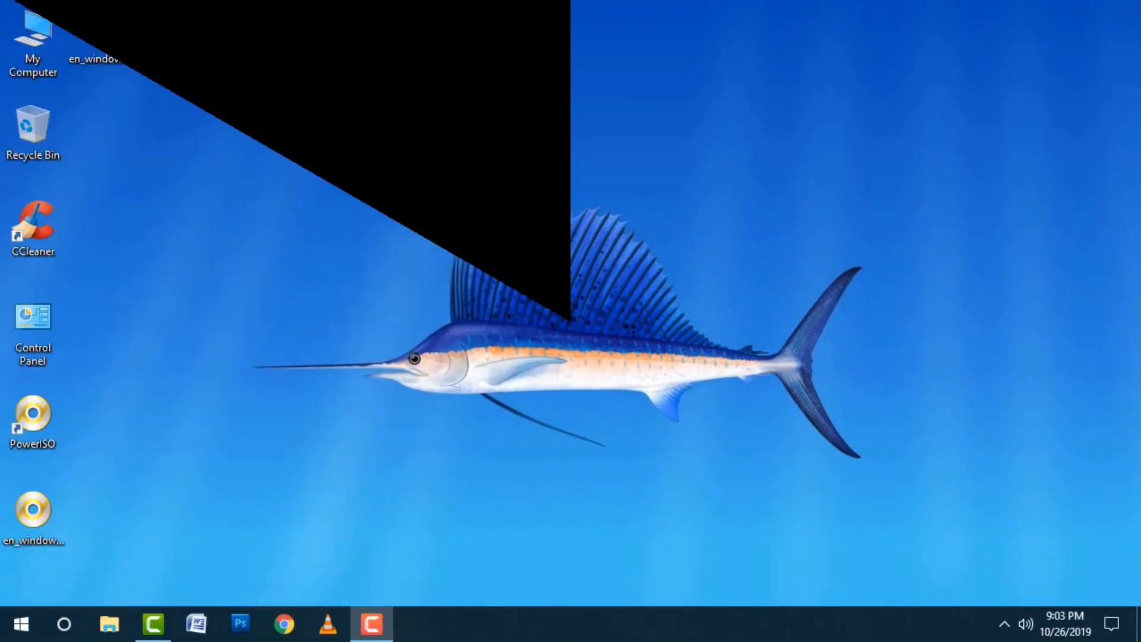
Step: Check the file size of the en_windows_7_ultimate_x64_dvd_2 image on the desktop in its properties
right_click(345, 58)
click(395, 112)
click(126, 43)
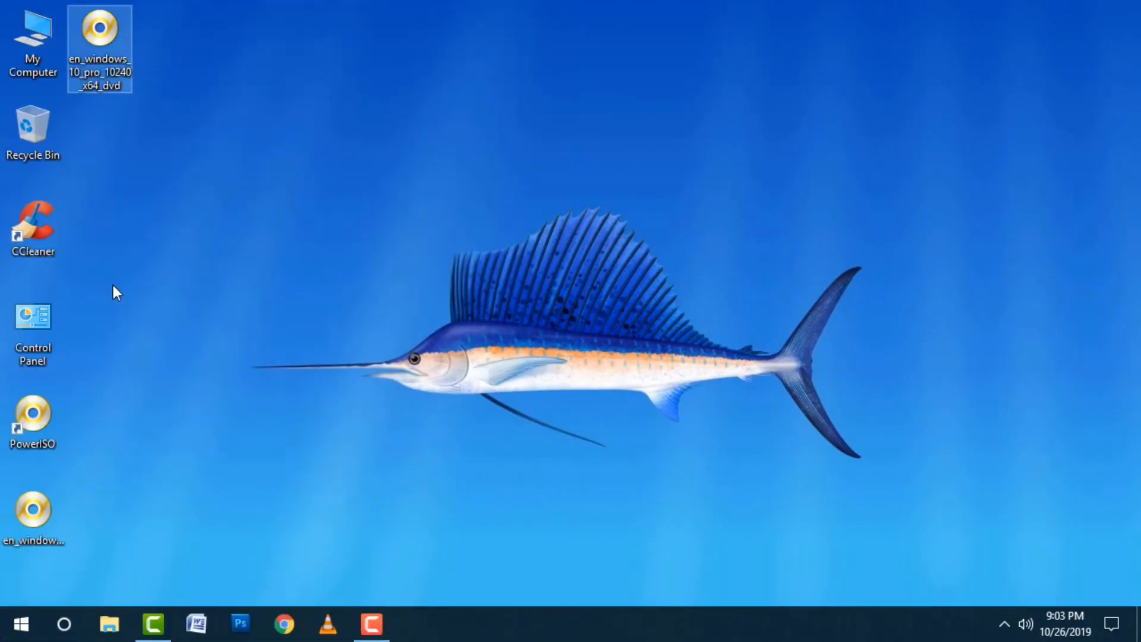
click(24, 510)
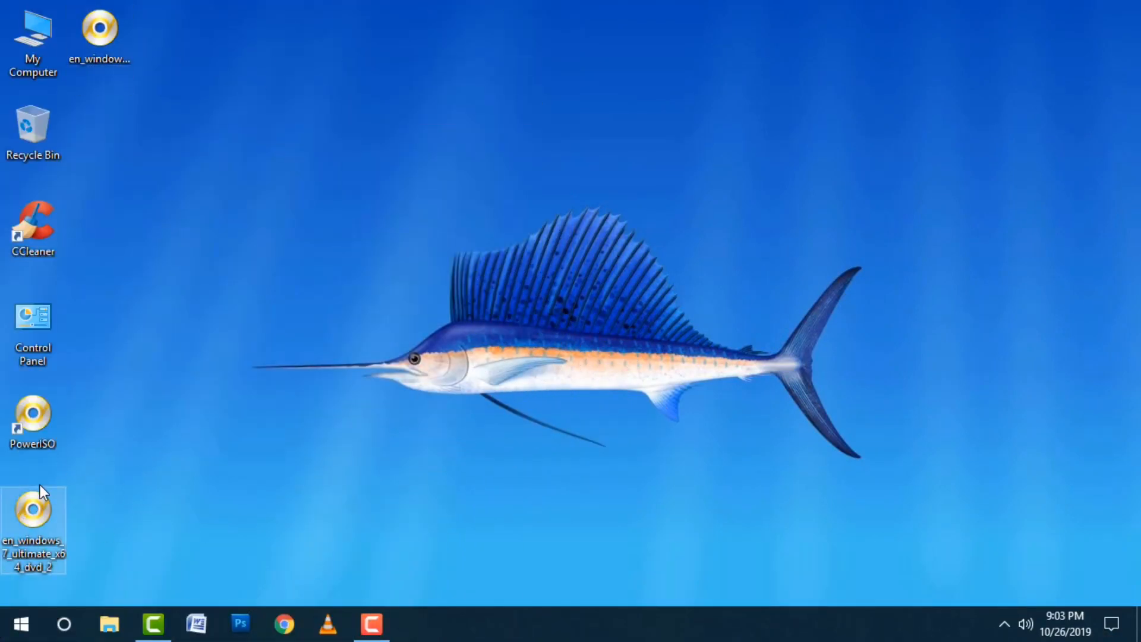
right_click(53, 543)
click(98, 532)
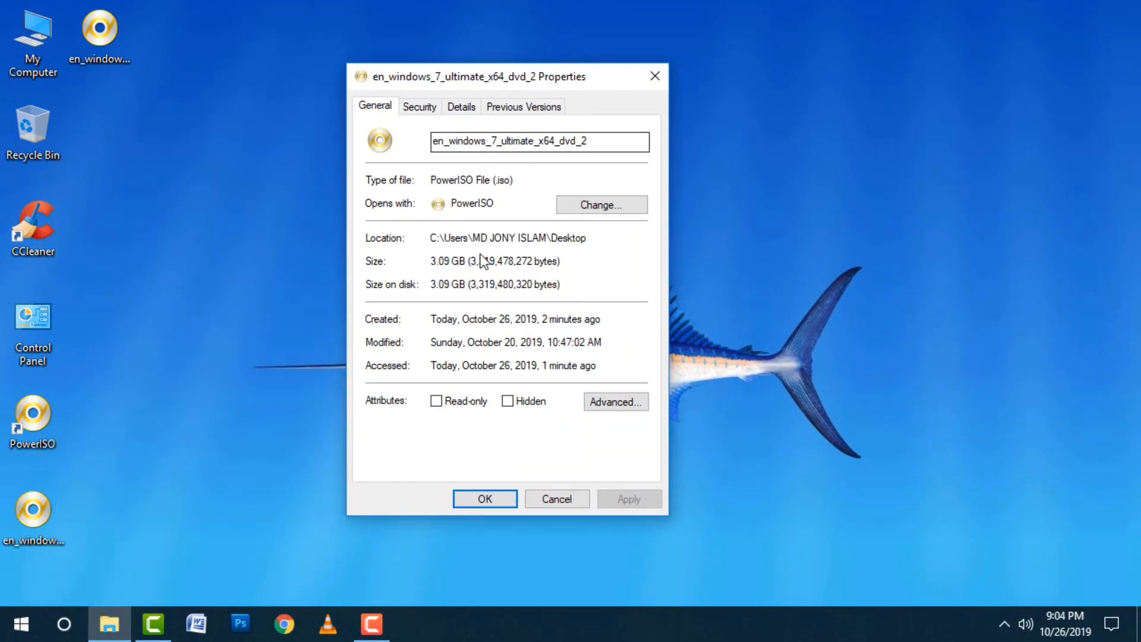
drag(479, 260, 429, 260)
click(653, 77)
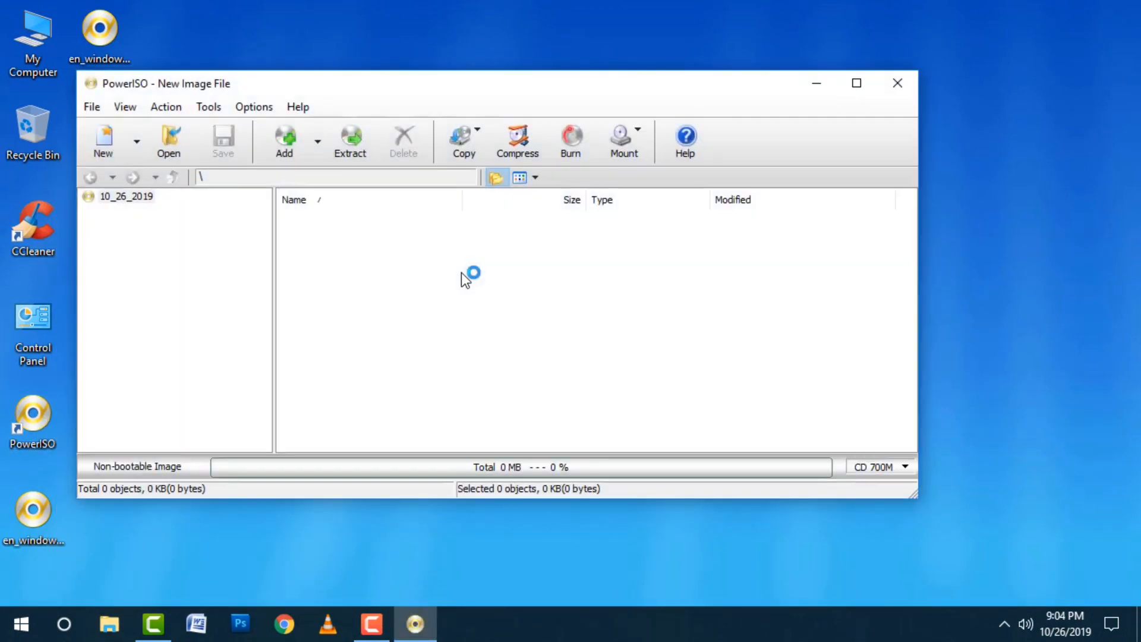
Step: View the About information of PowerISO and look through its tools for the bootable USB drive command
drag(376, 91, 480, 85)
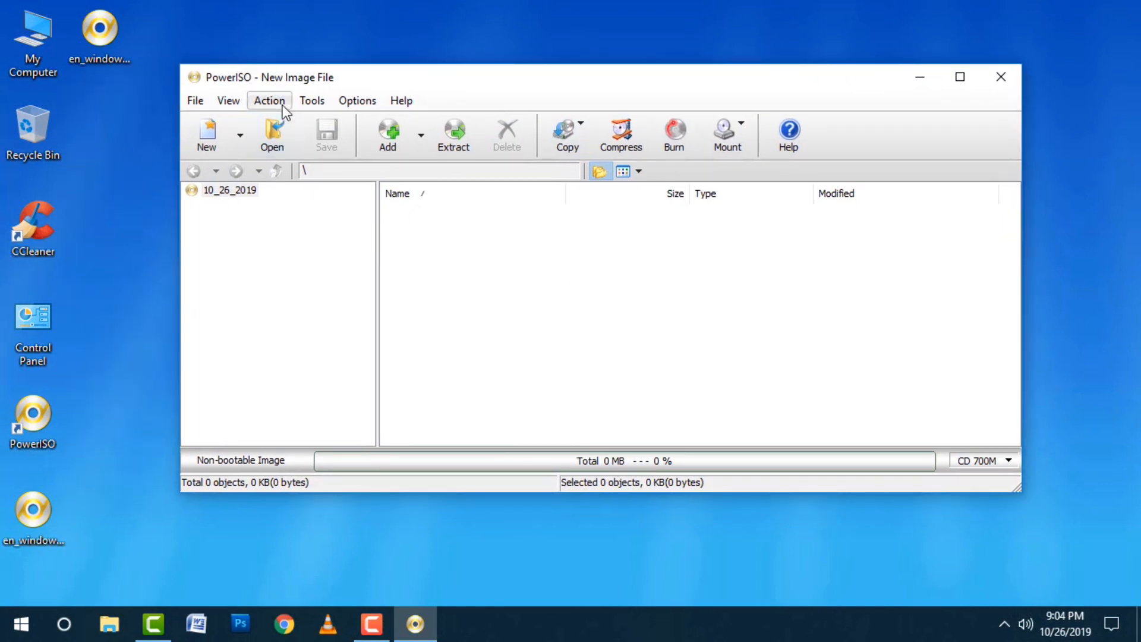
click(402, 102)
click(481, 235)
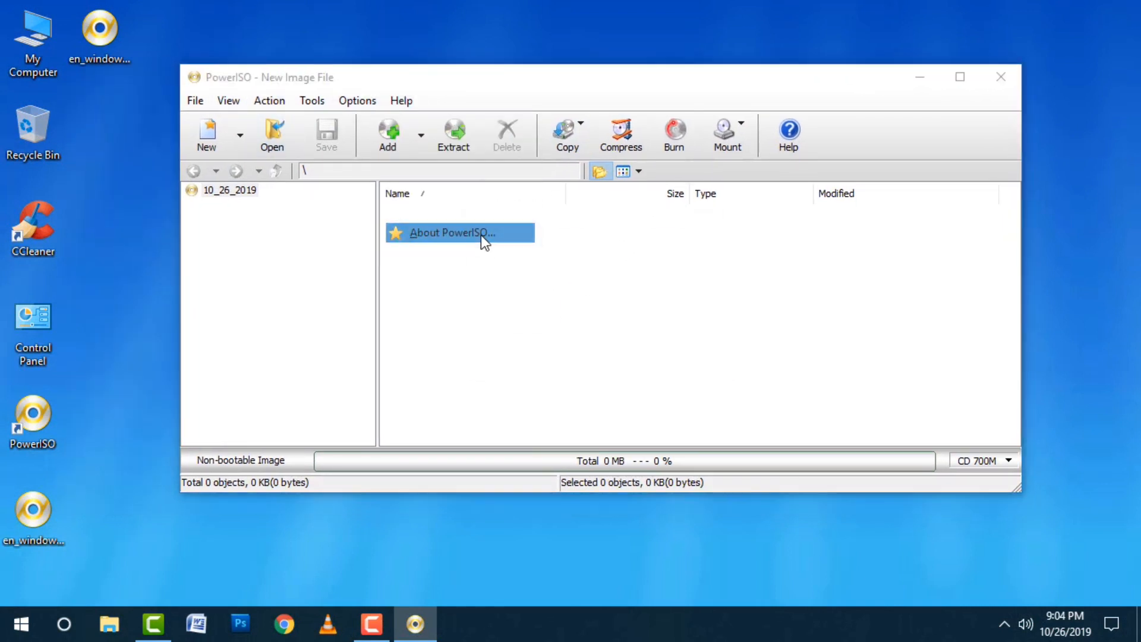
click(686, 363)
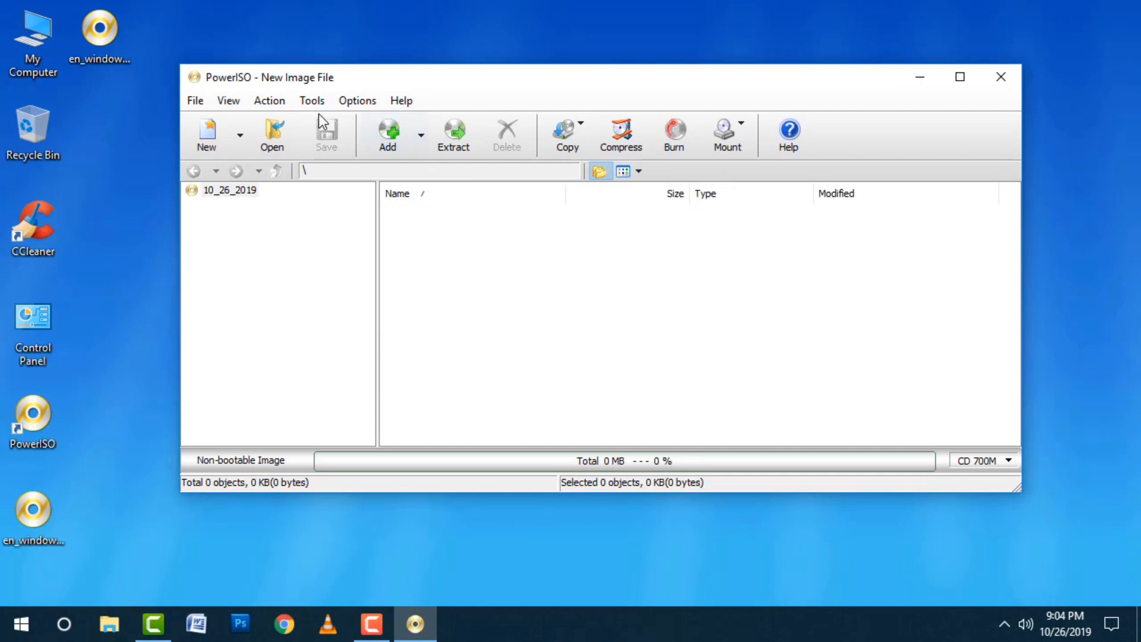
click(313, 102)
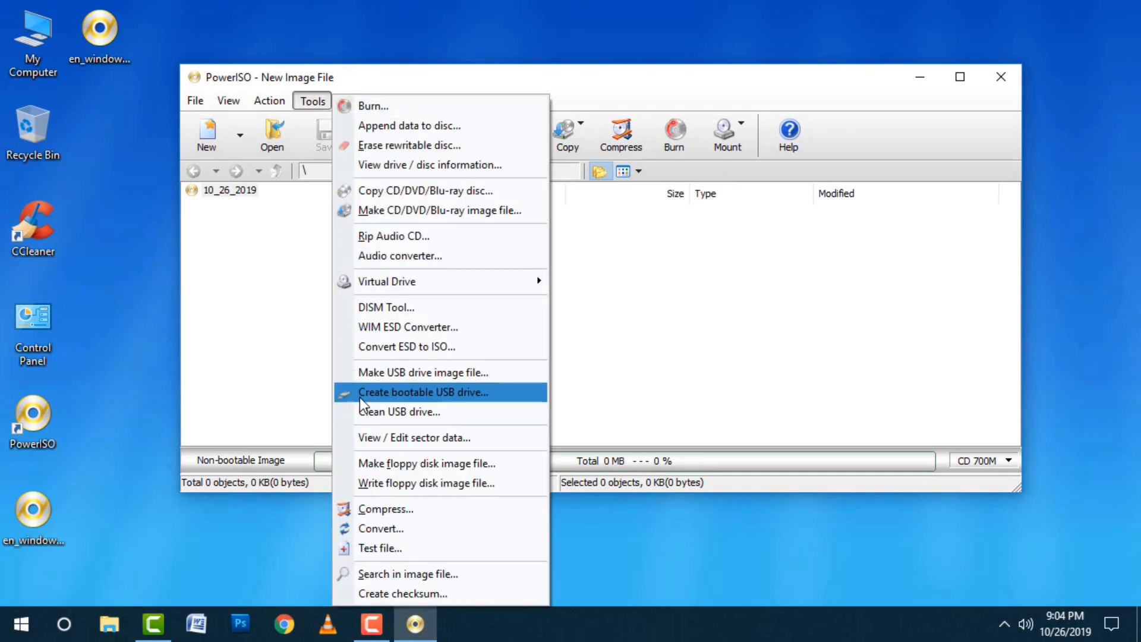
click(413, 4)
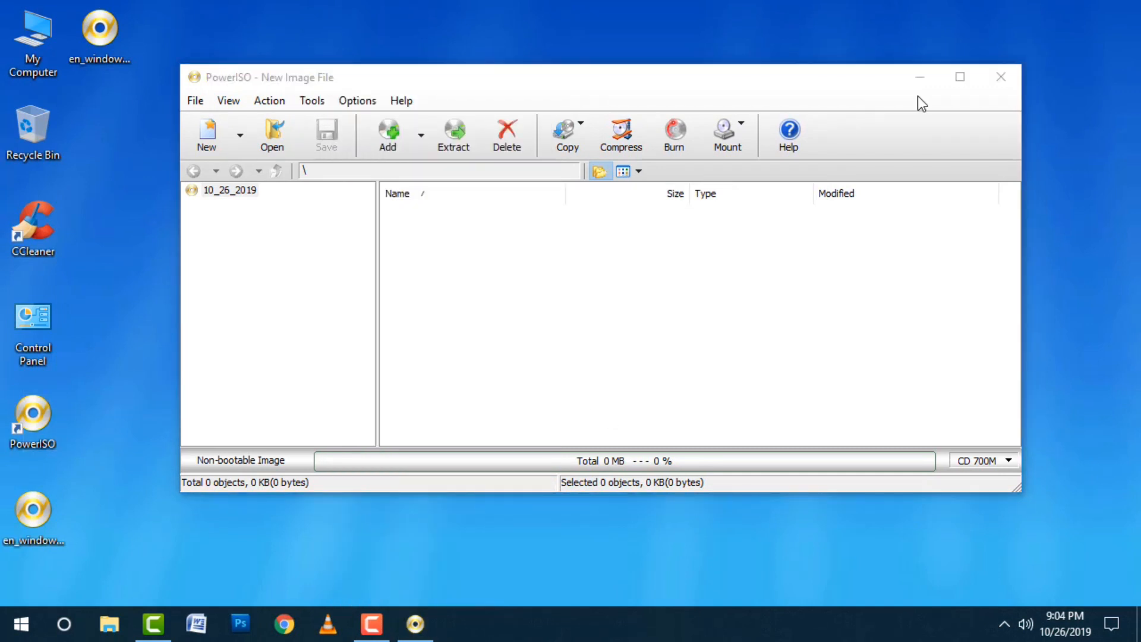
Step: Minimize PowerISO, open the format settings for USB Drive (G:) from My Computer, and restore the device defaults
click(920, 77)
double_click(32, 48)
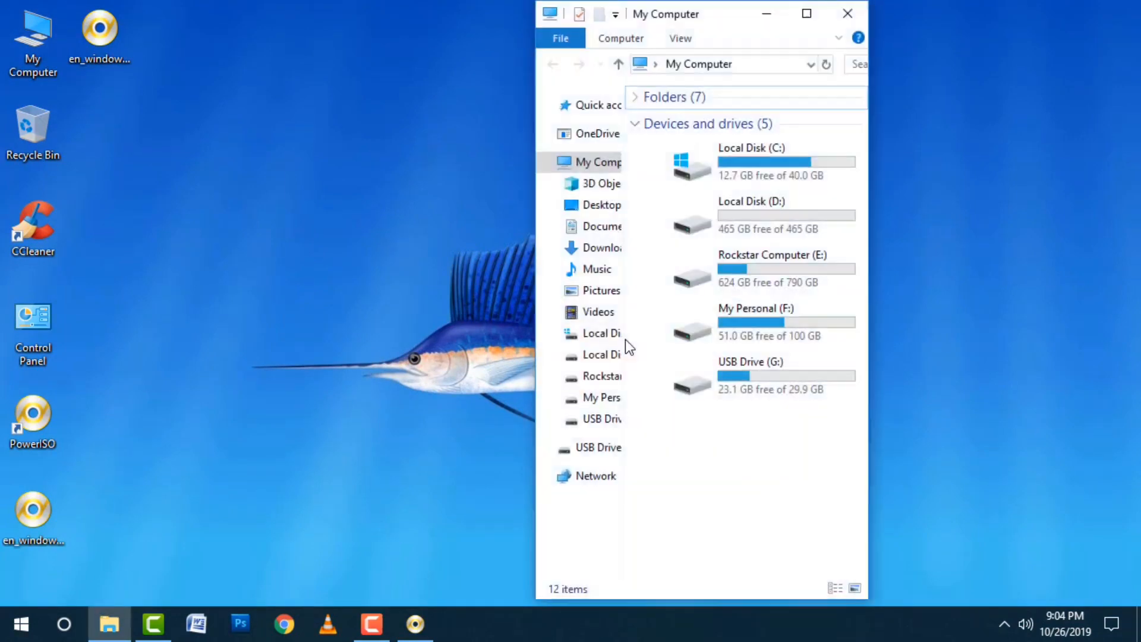
click(752, 389)
right_click(752, 390)
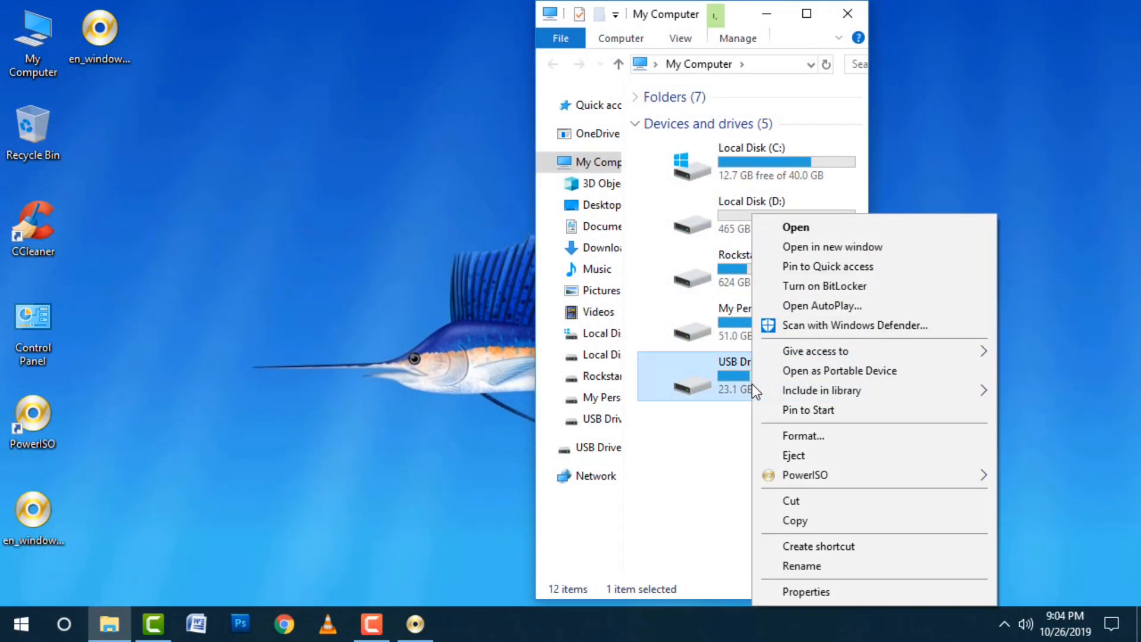
click(793, 437)
drag(698, 191, 255, 107)
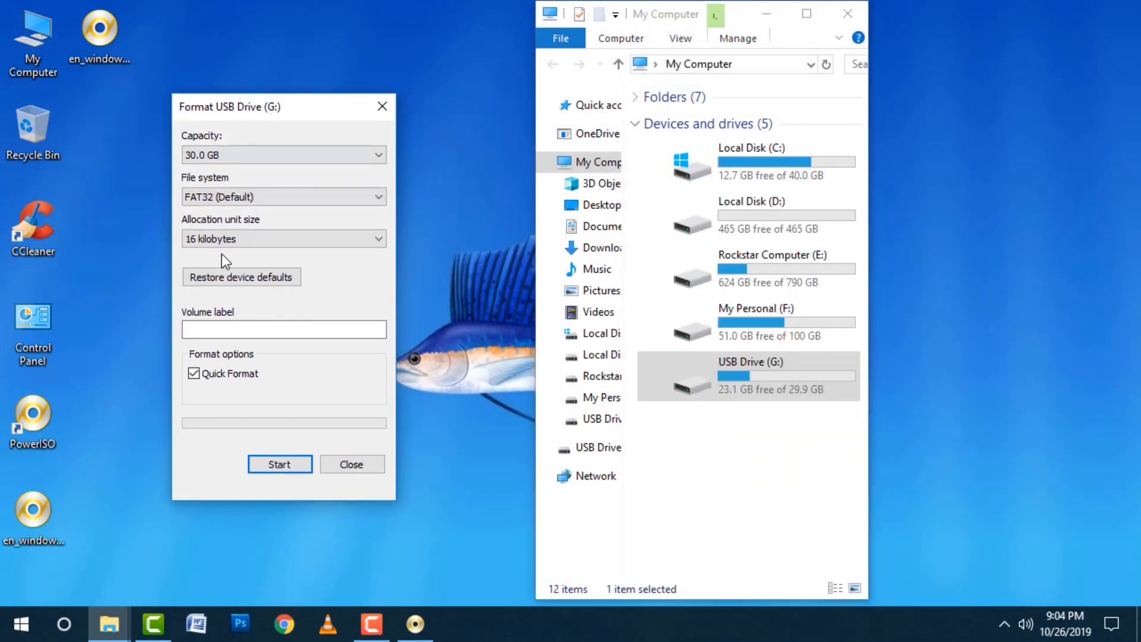
click(238, 277)
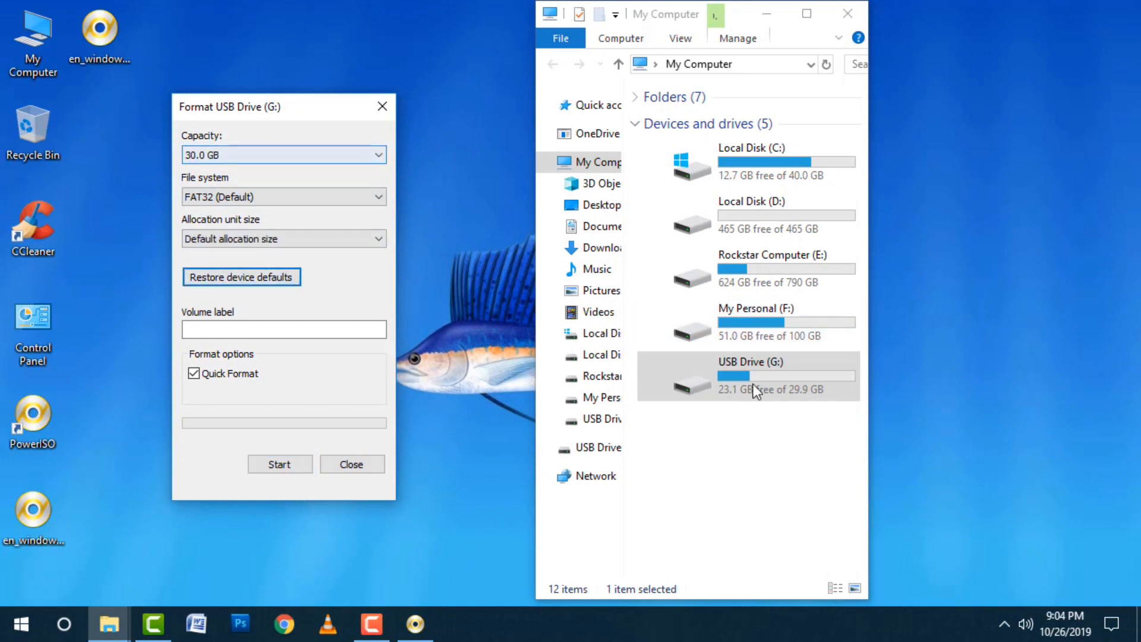
Step: Quick-format USB Drive (G:) as FAT32 with the default allocation size, accept the erase warning, and close the format settings
click(280, 465)
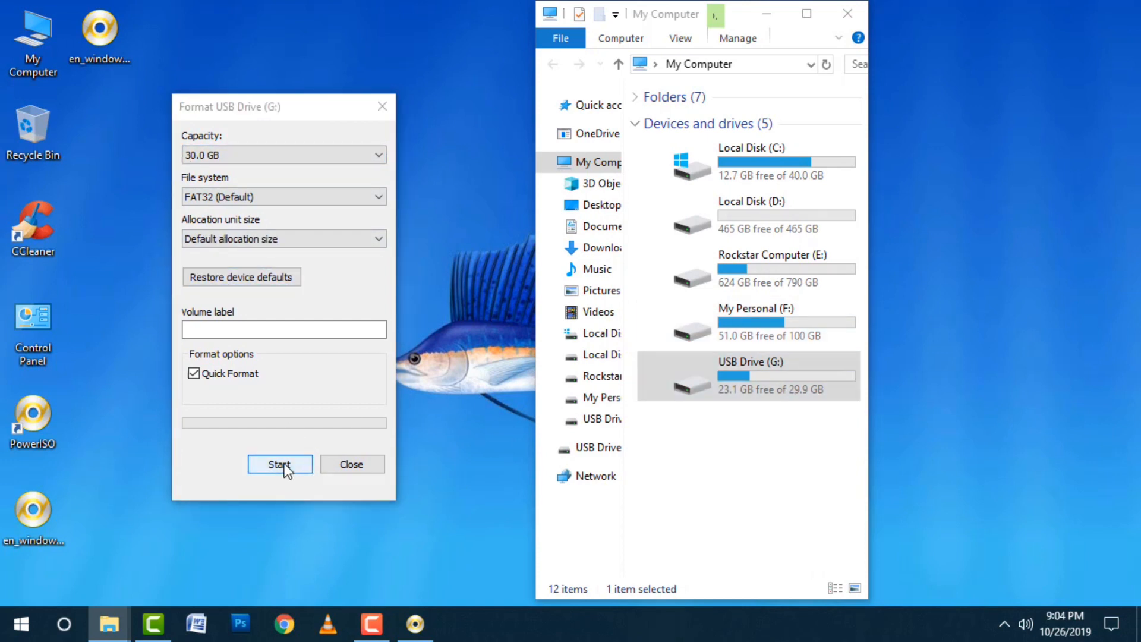
click(598, 315)
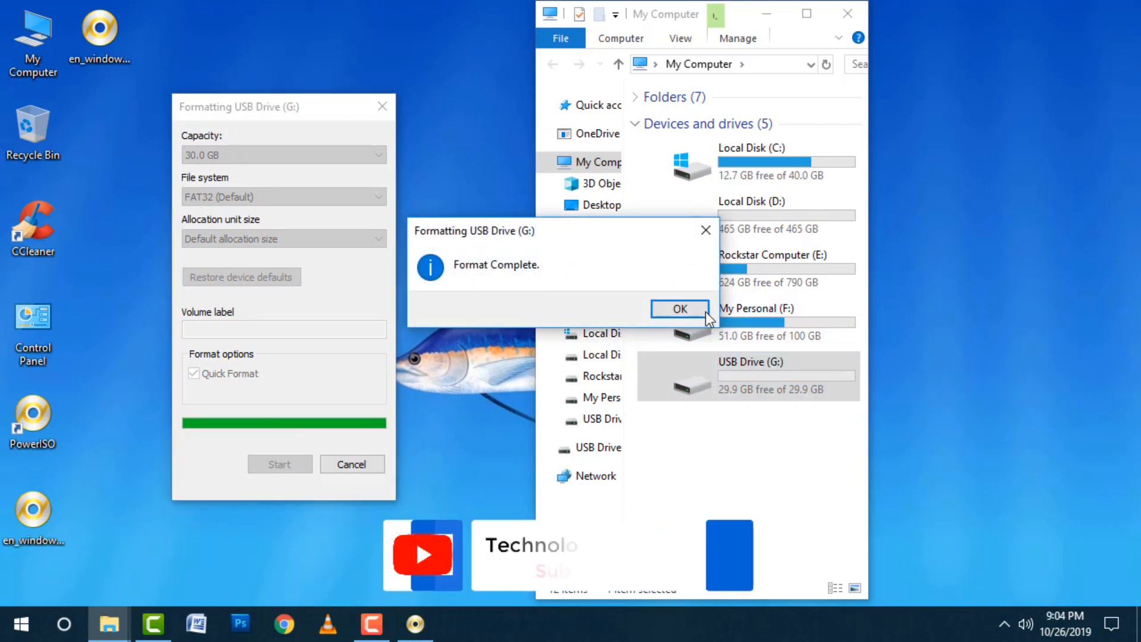
click(675, 314)
click(347, 463)
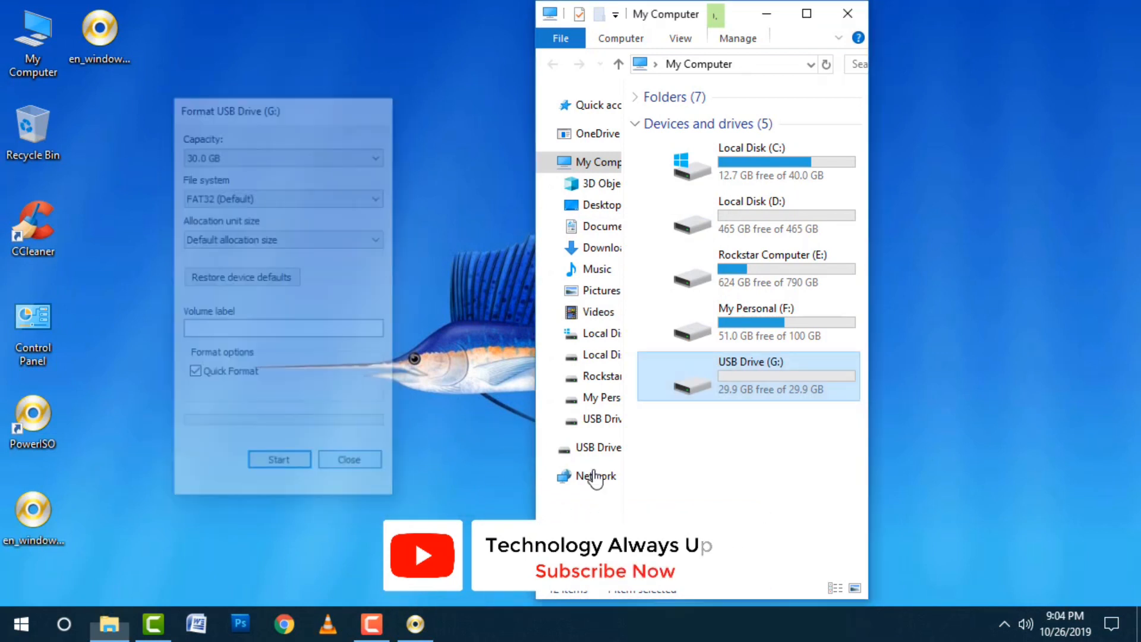
Step: Refresh My Computer, check the free space on USB Drive (G:), and close the window
right_click(740, 471)
click(792, 341)
drag(716, 17, 373, 19)
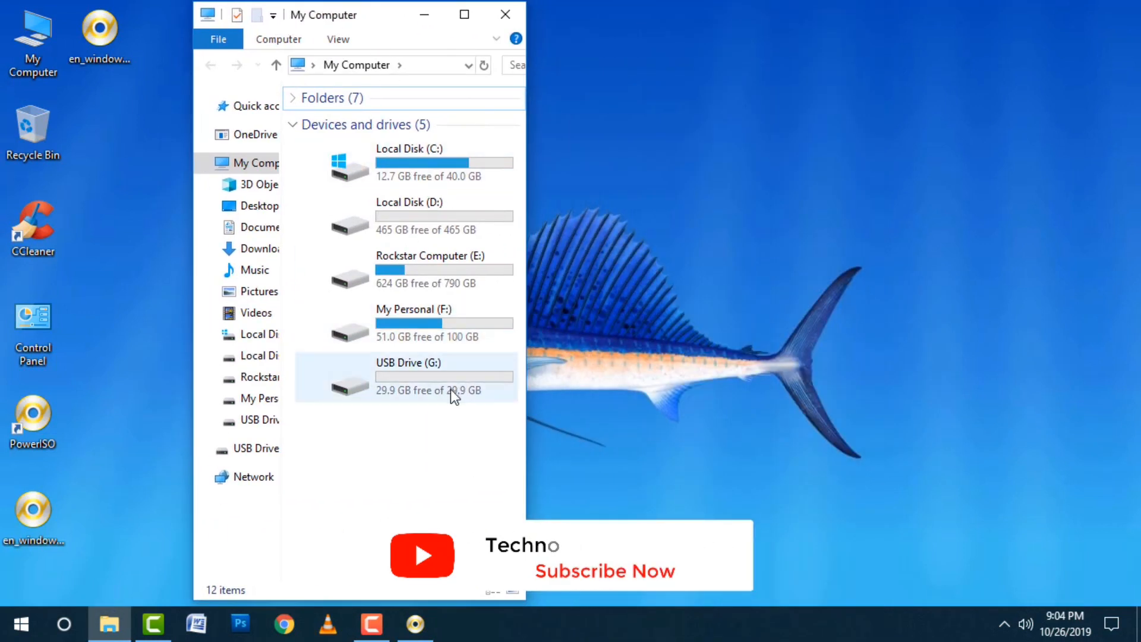
click(513, 11)
Step: Switch back to PowerISO and start the Create bootable USB drive tool with administrator rights
click(415, 624)
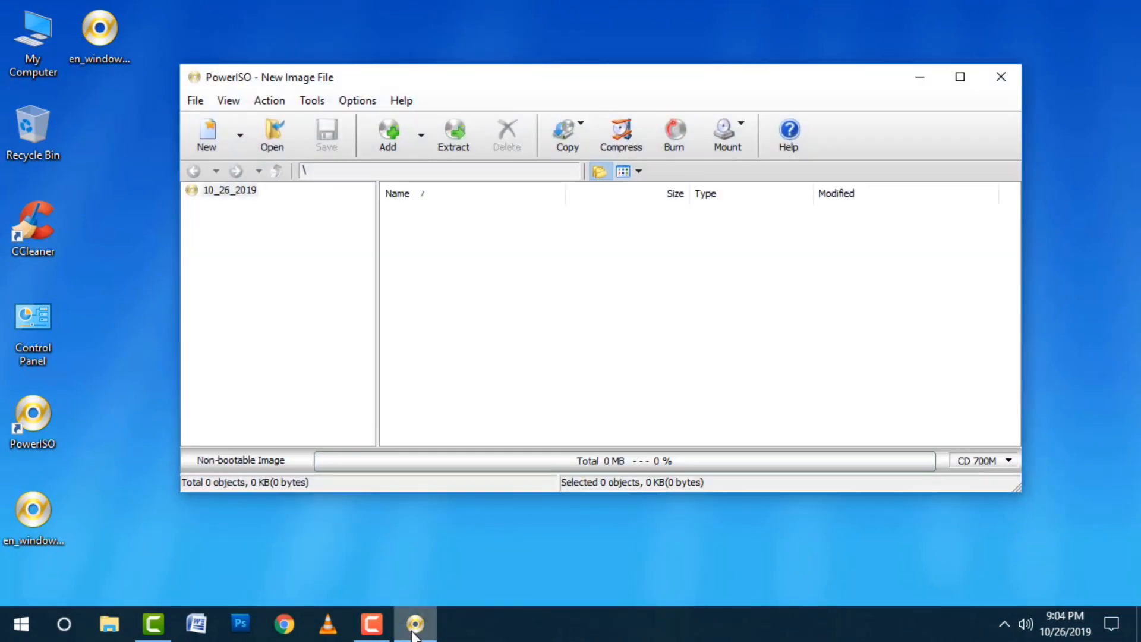
click(338, 101)
mouse_move(312, 101)
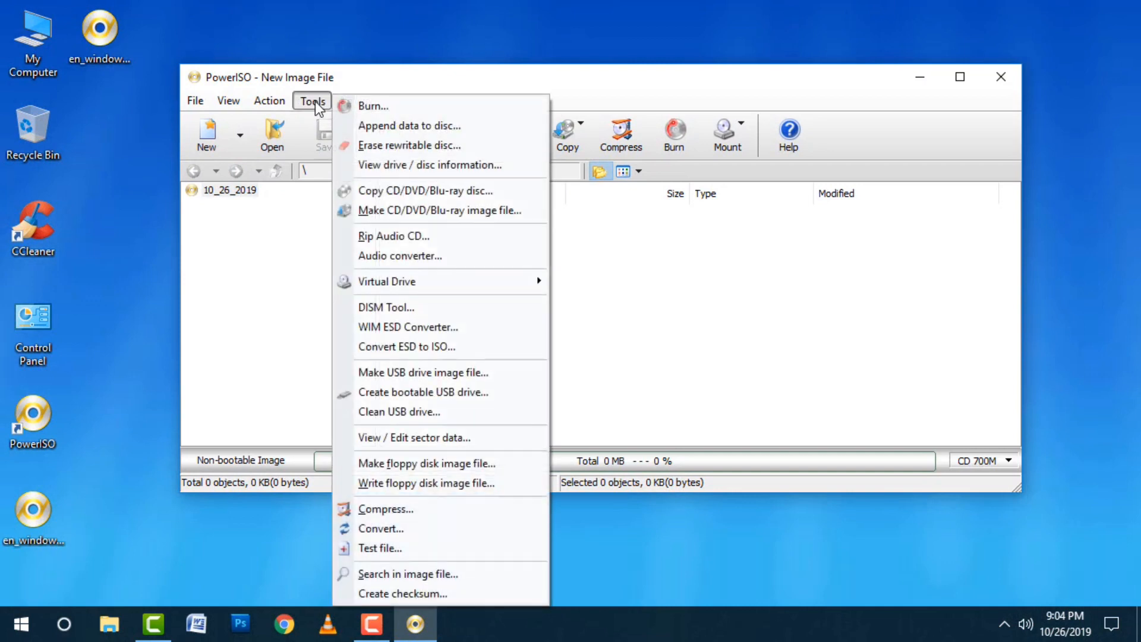
click(455, 391)
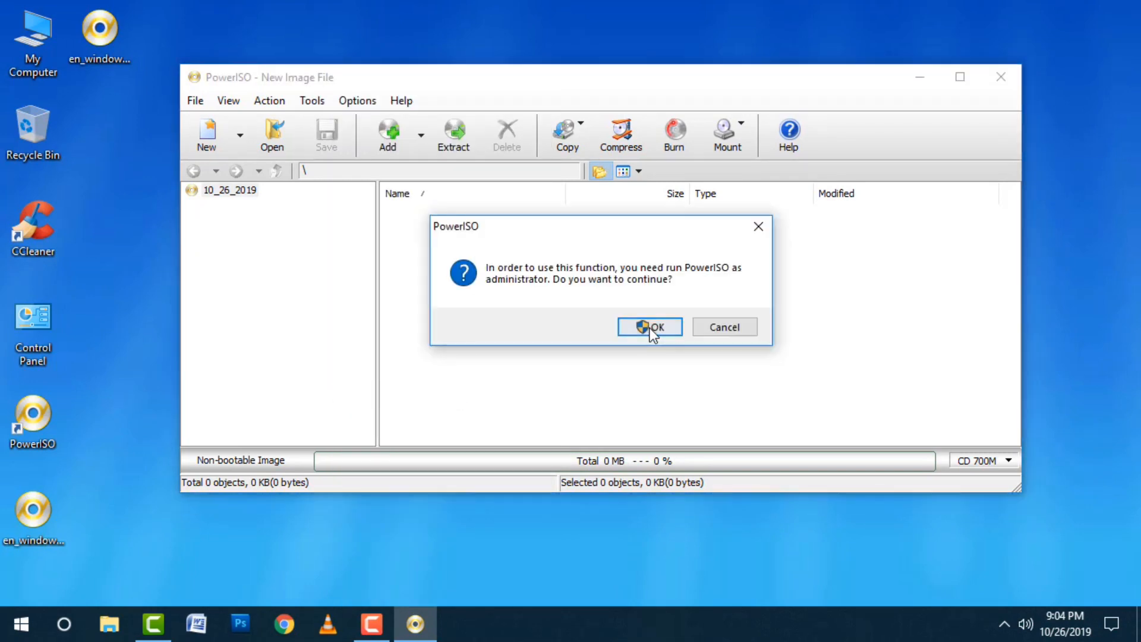
click(650, 326)
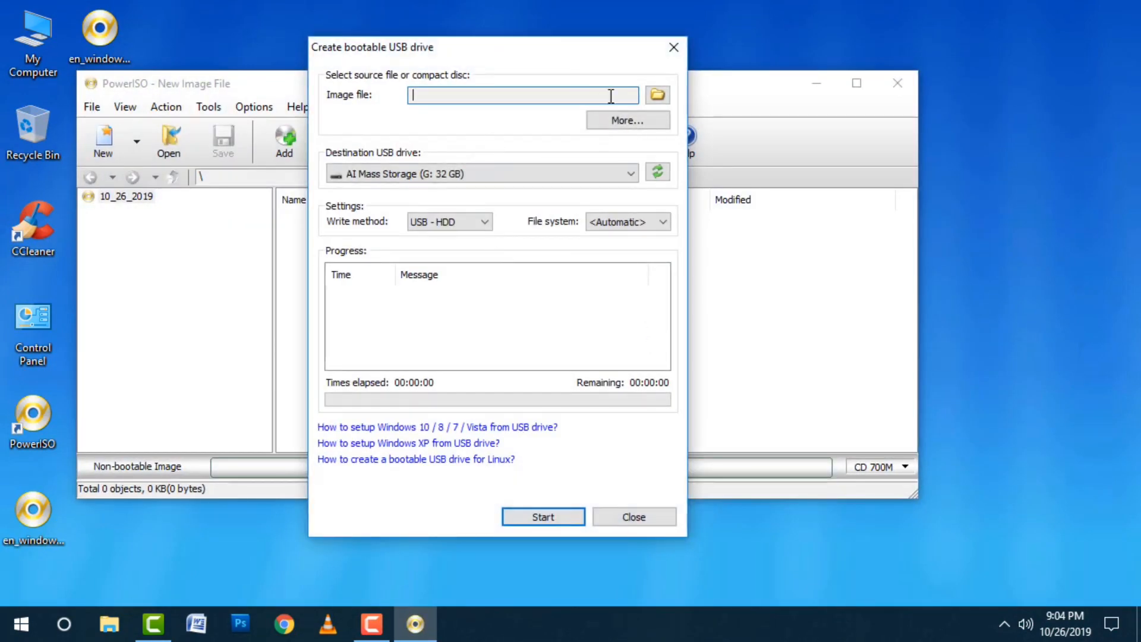
Step: Load the en_windows_7_ultimate_x64_dvd_2 image from the Desktop folder as the source image file
click(657, 94)
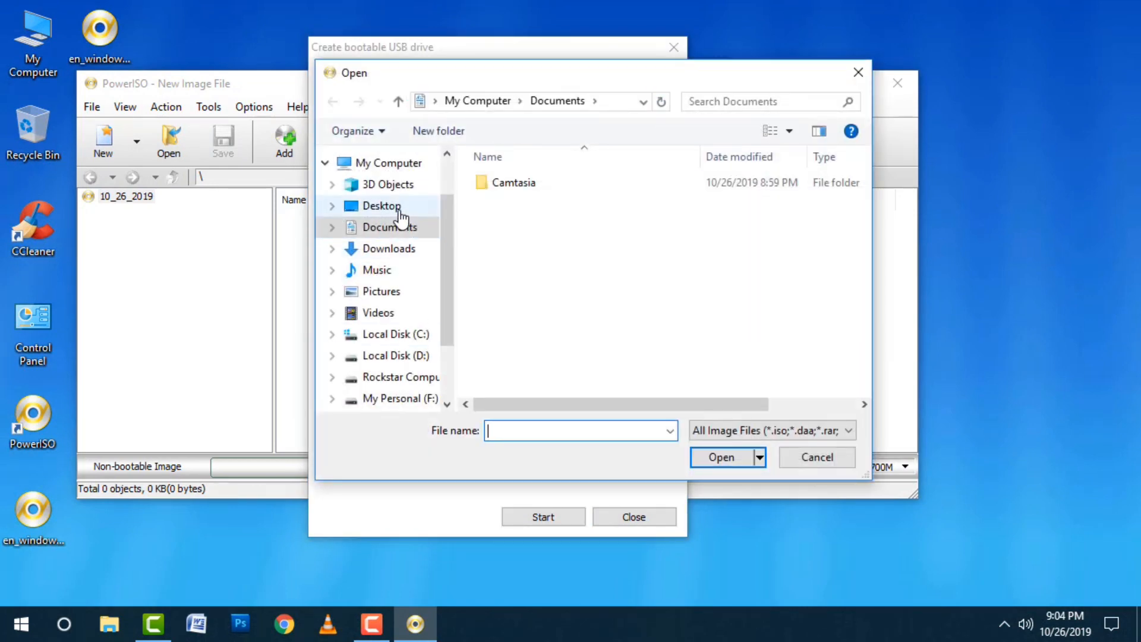
click(376, 208)
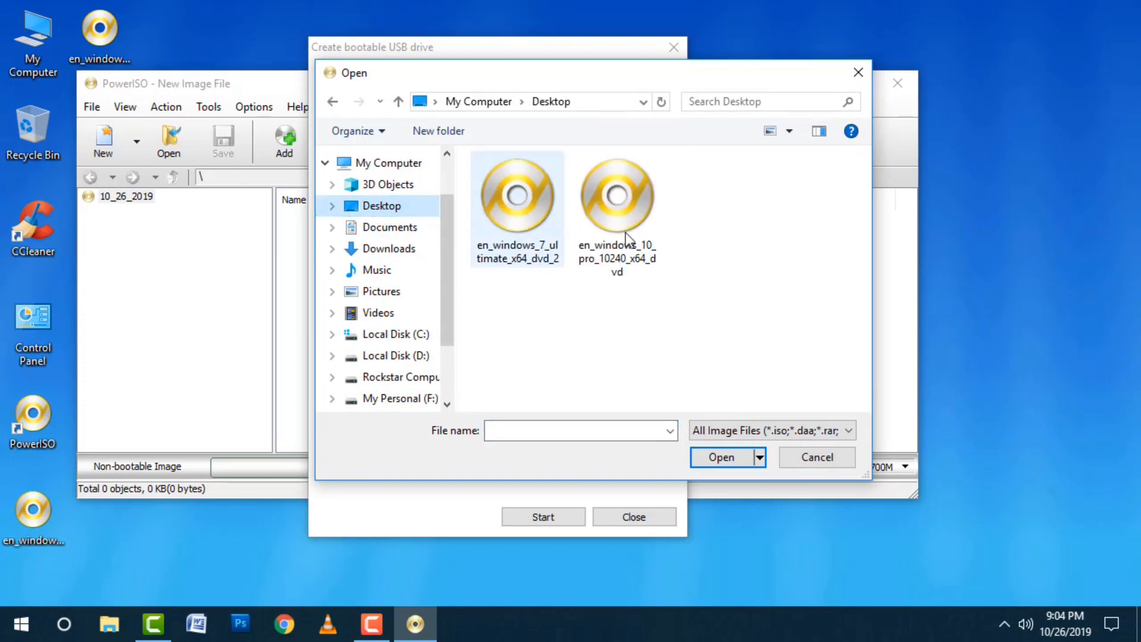
click(497, 213)
click(718, 454)
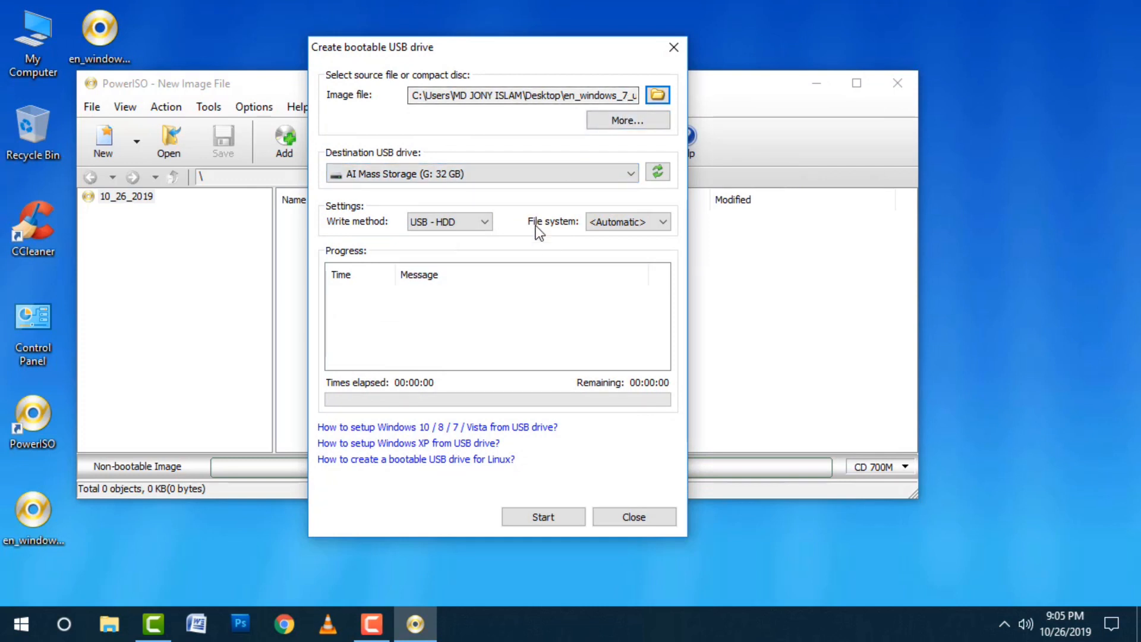
Step: Choose AI Mass Storage (G: 32 GB) as the destination USB drive and start writing, accepting that its data is overwritten
click(597, 173)
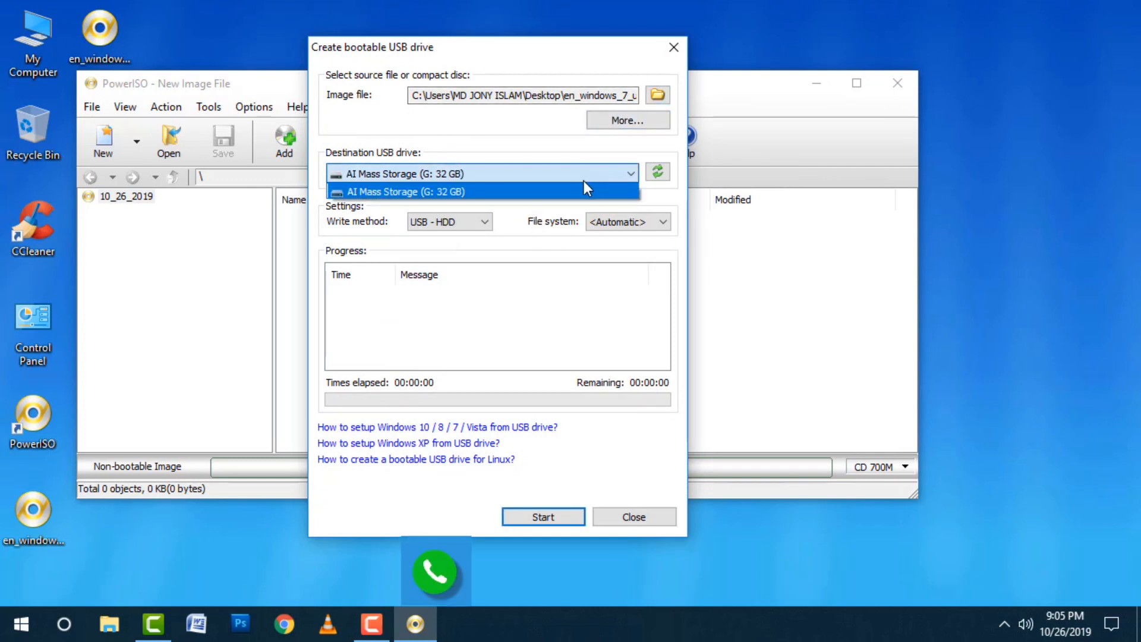
click(584, 187)
click(543, 517)
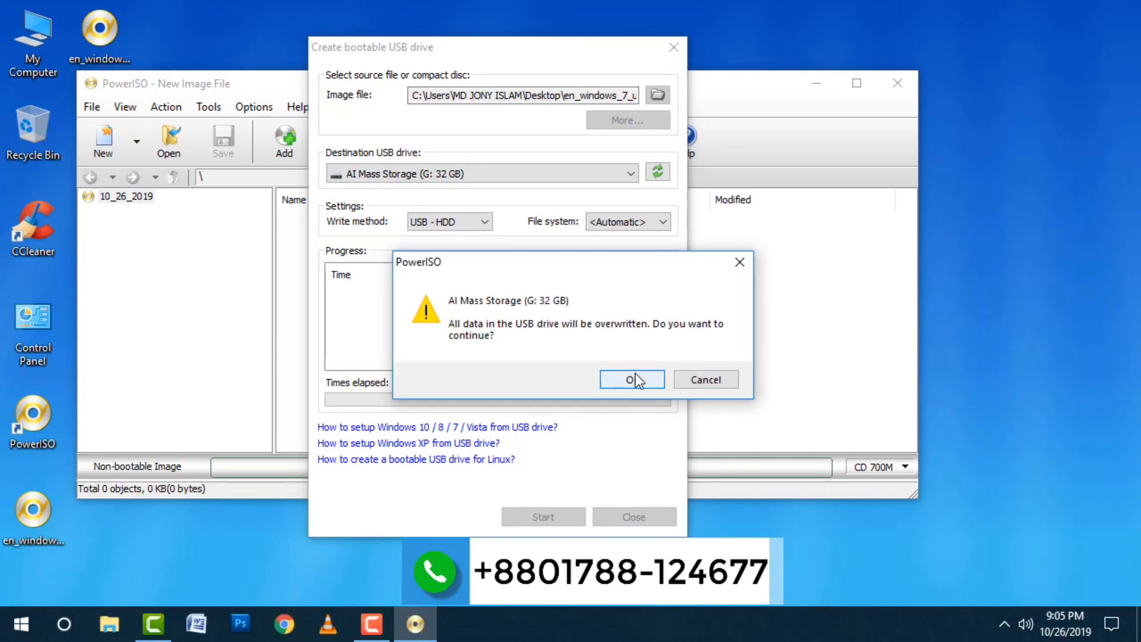
click(635, 379)
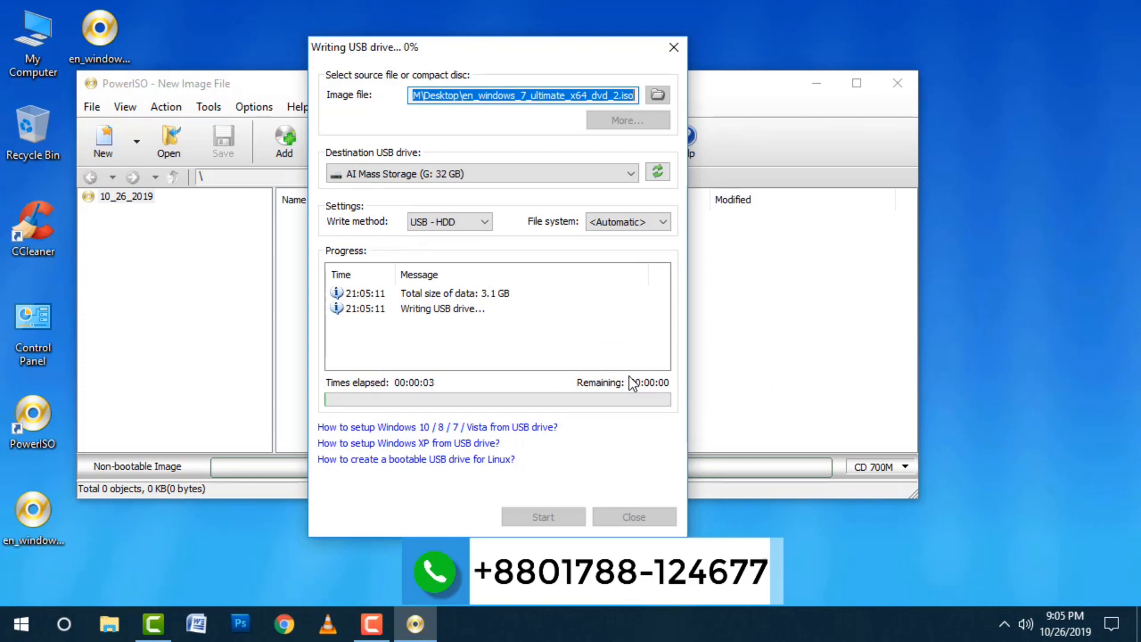
right_click(441, 8)
click(477, 58)
right_click(751, 52)
click(772, 104)
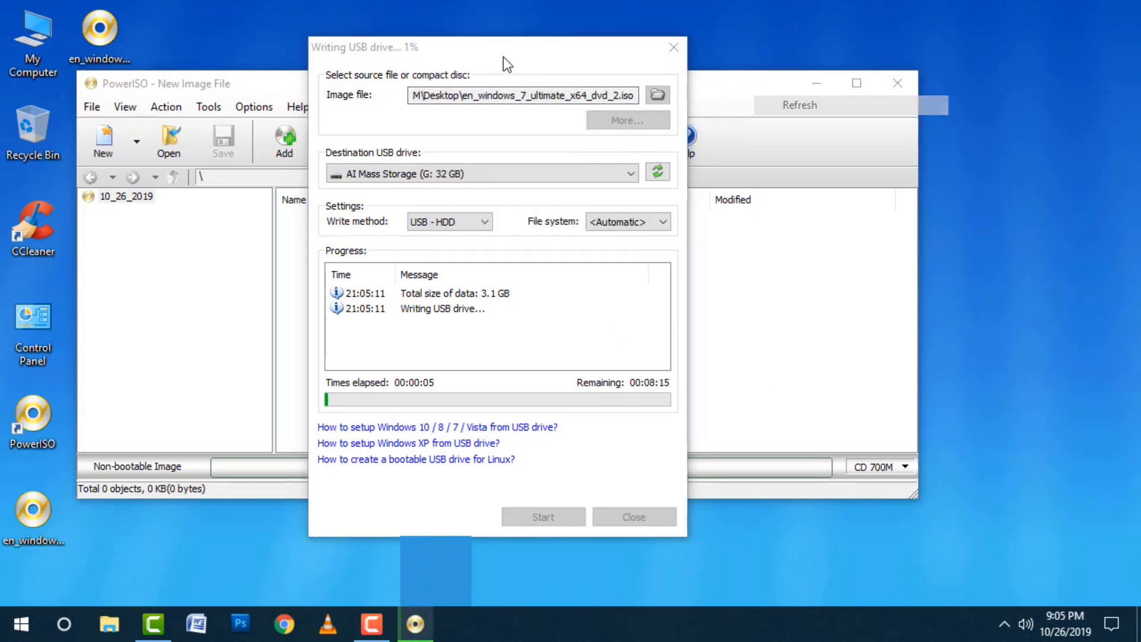
click(503, 56)
right_click(452, 19)
click(494, 64)
click(493, 62)
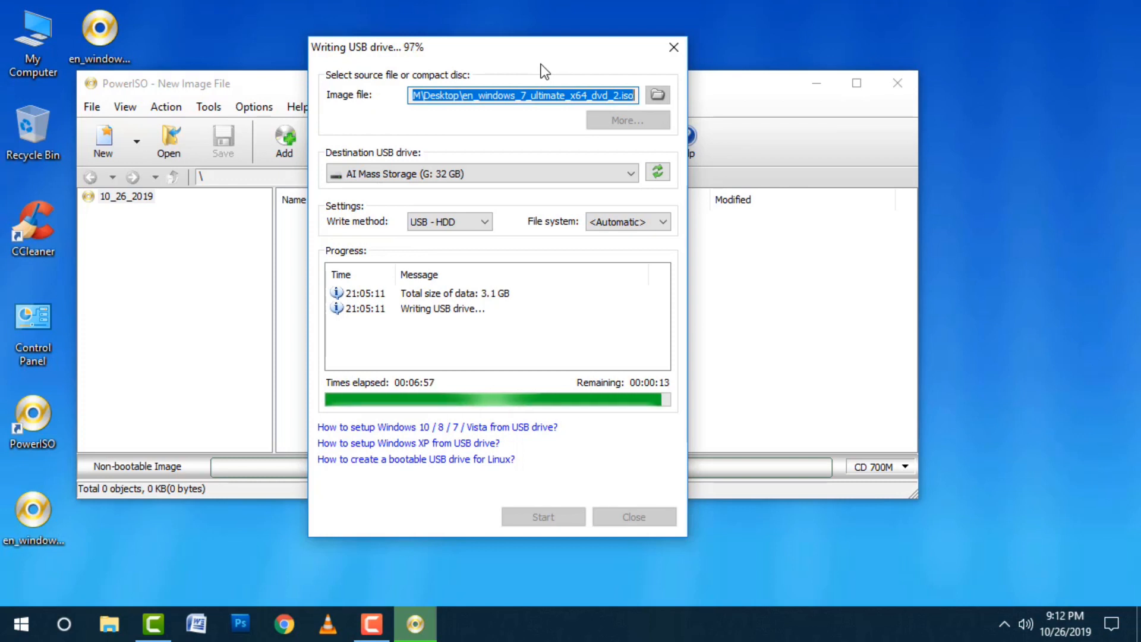
right_click(532, 13)
right_click(546, 16)
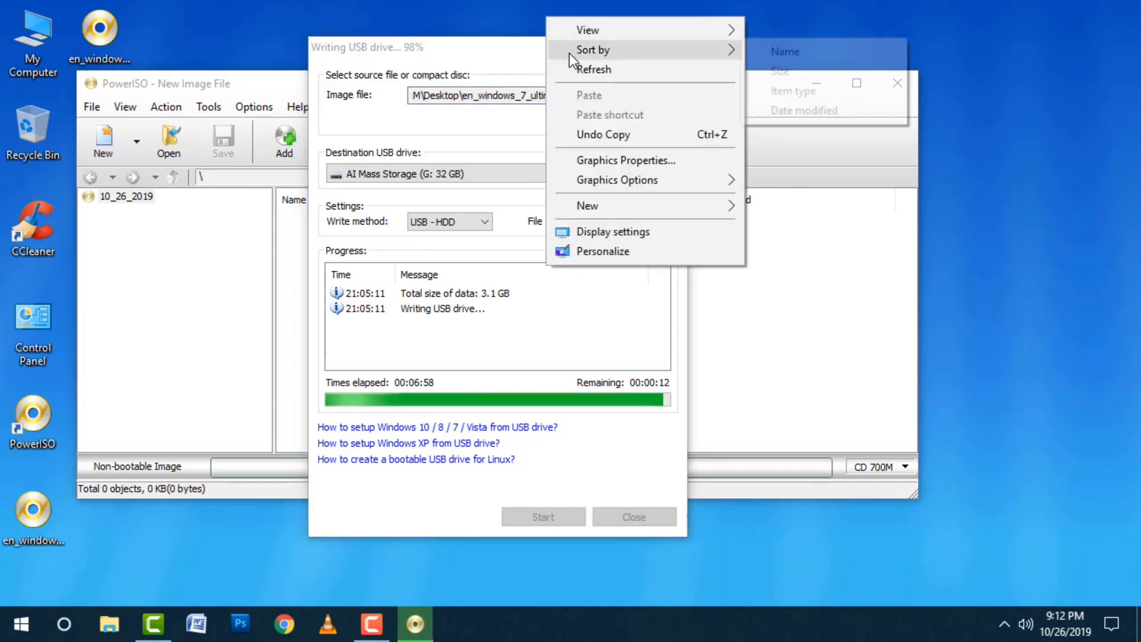
double_click(572, 62)
right_click(553, 23)
click(575, 72)
right_click(548, 14)
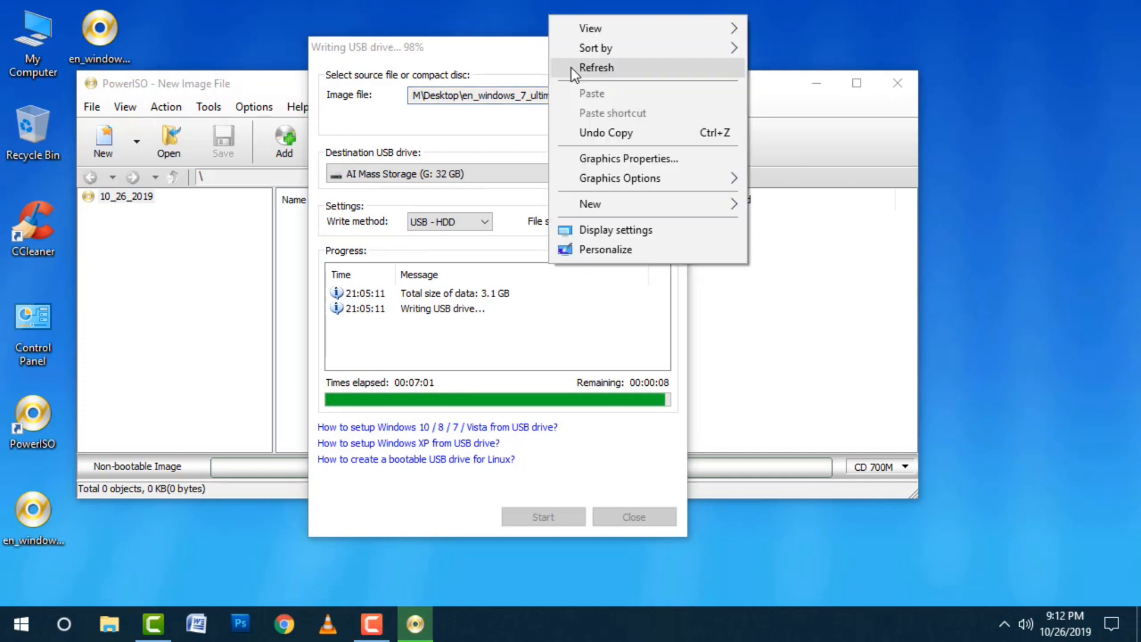
click(571, 67)
right_click(1045, 140)
click(1033, 196)
right_click(1035, 199)
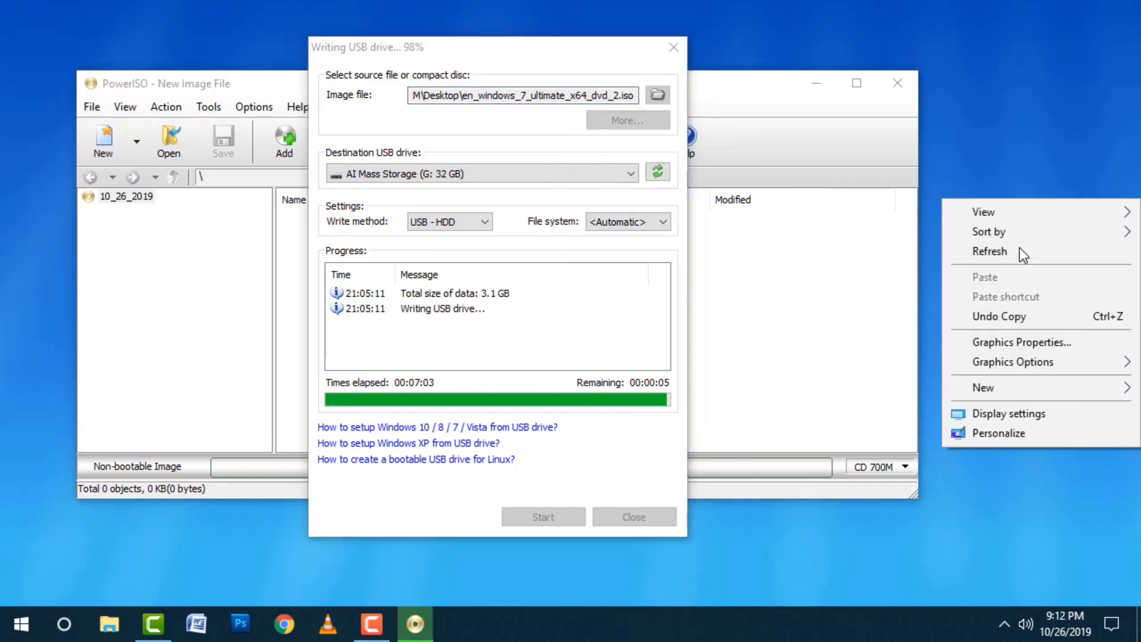
click(1021, 255)
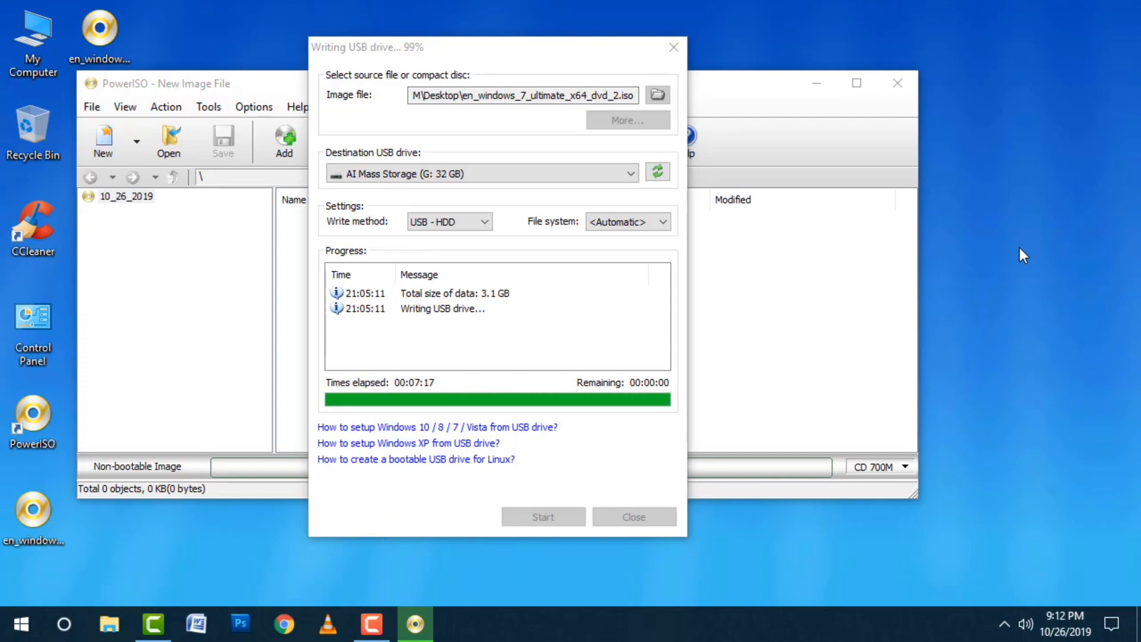
right_click(469, 2)
click(507, 57)
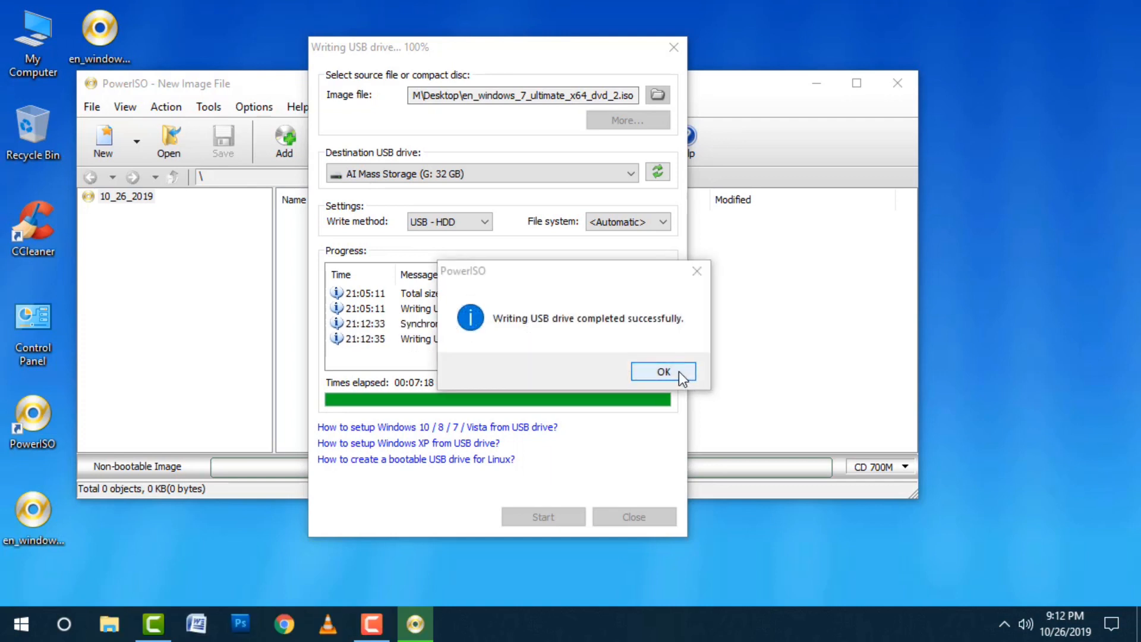
Step: Dismiss the write completion notice and close both the bootable USB drive dialog and PowerISO
click(678, 372)
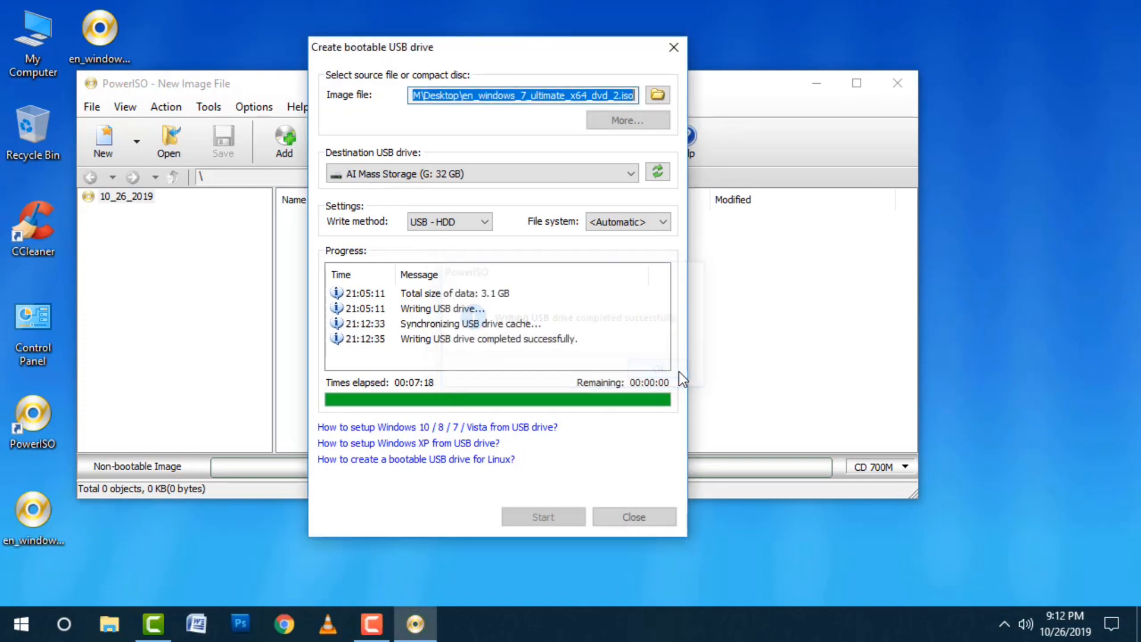
right_click(539, 3)
click(565, 50)
click(655, 517)
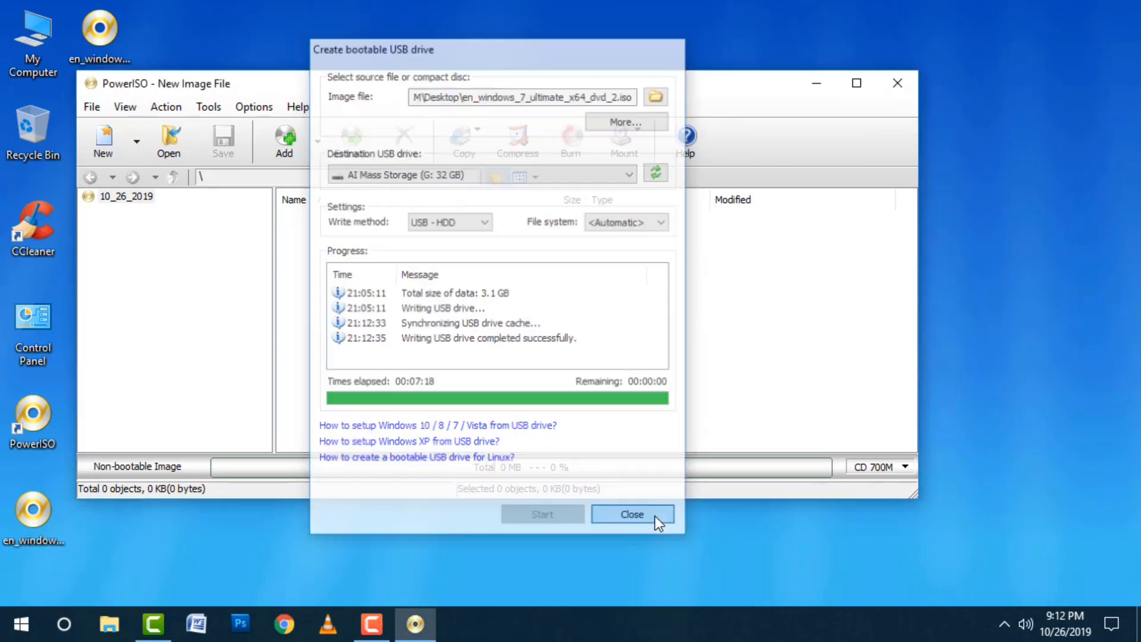
click(897, 82)
Step: Open the G: drive from My Computer, inspect the Windows setup files on it, and close the window
double_click(8, 43)
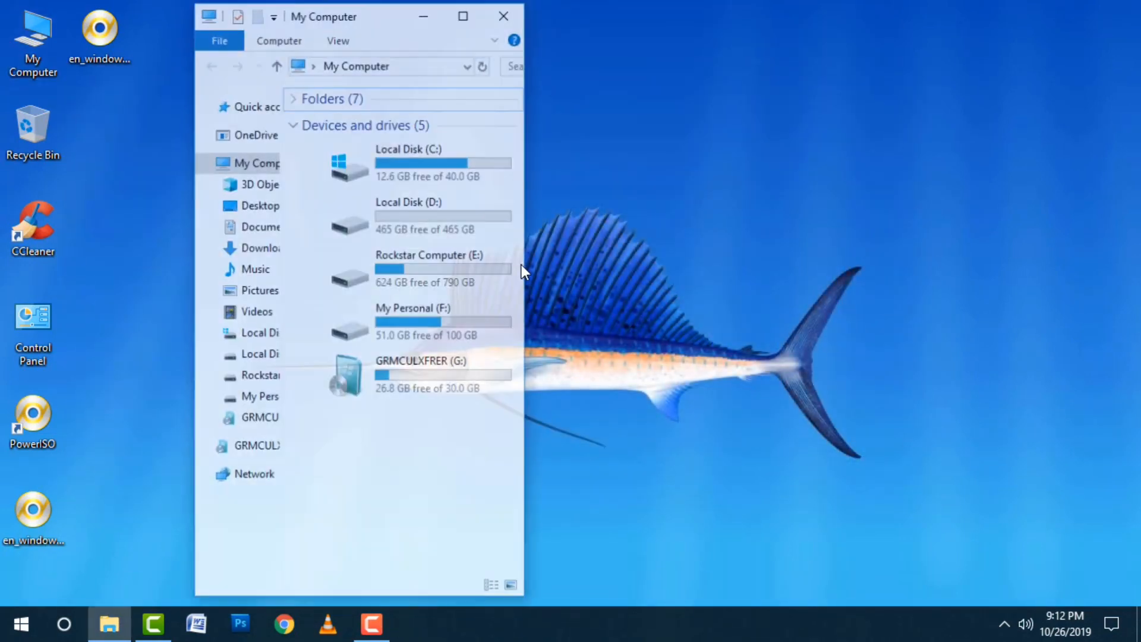
double_click(415, 387)
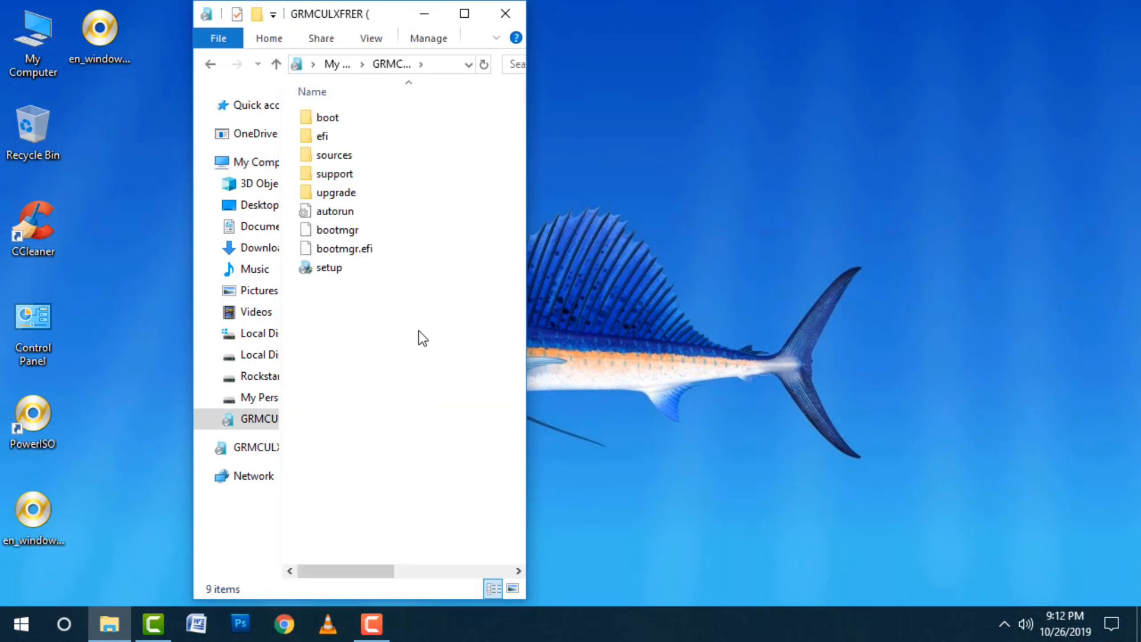
click(504, 14)
right_click(500, 16)
click(537, 72)
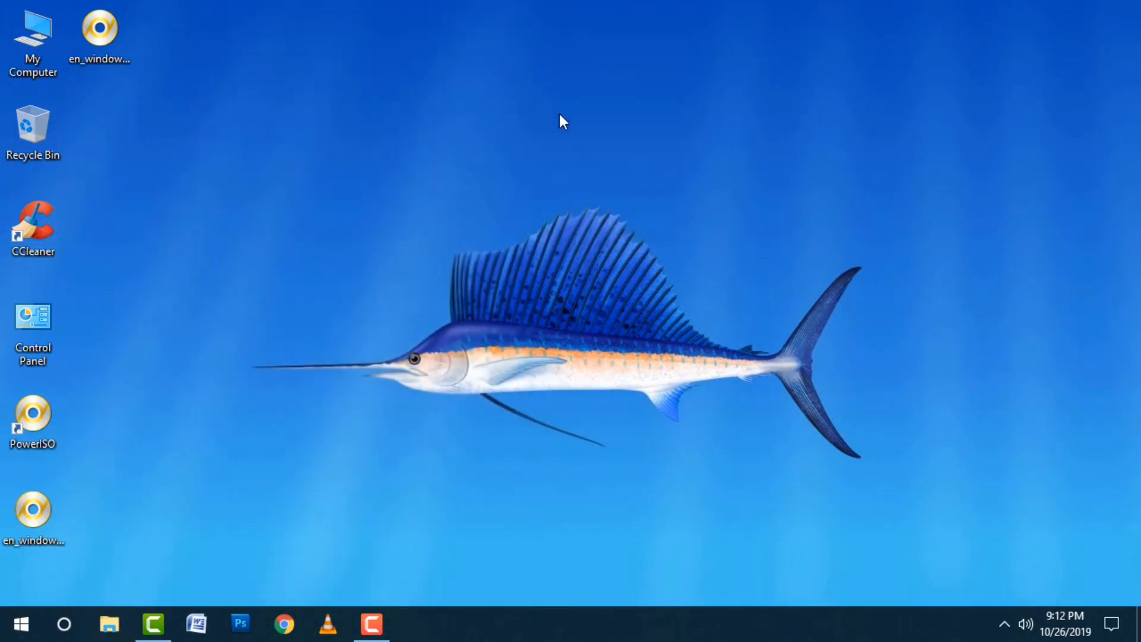